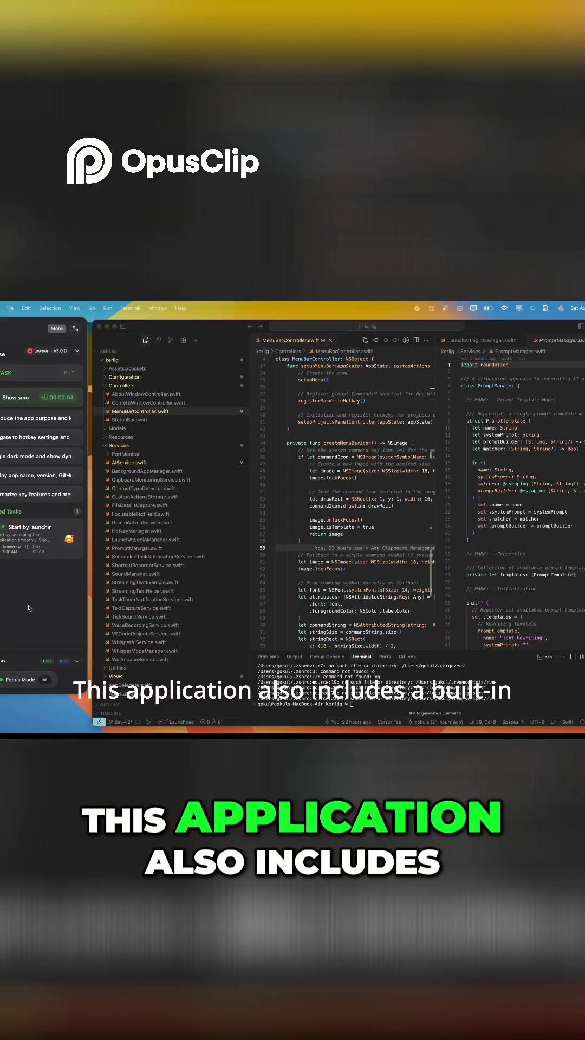
Expand a task row in the floating Kerlig list to show its details
{"action": "left_click", "coordinate": [7, 394]}
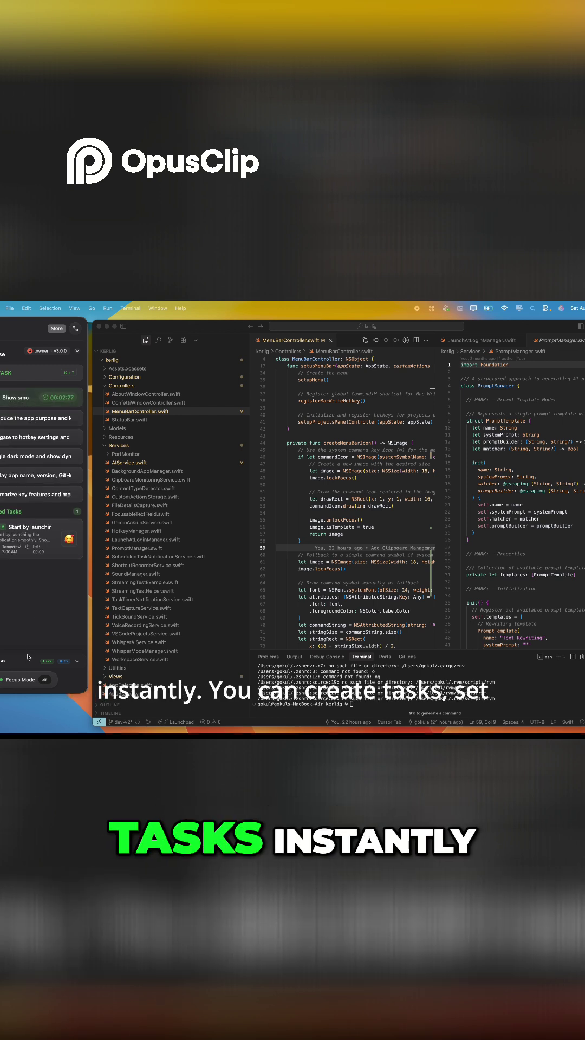
Open the current task's detail card and drag it to the left edge
{"action": "left_click", "coordinate": [19, 676]}
{"action": "mouse_move", "coordinate": [325, 327]}
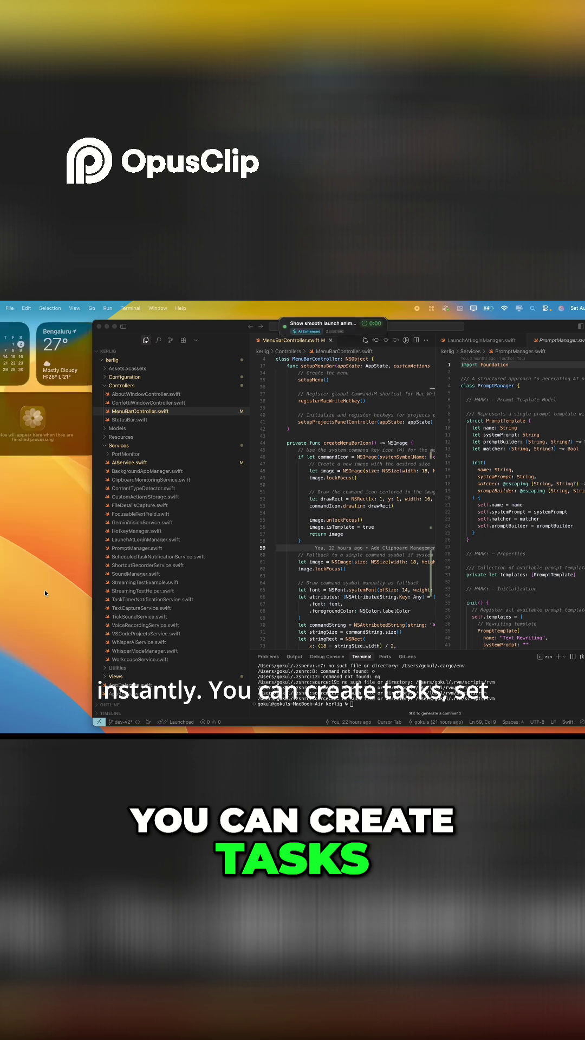
{"action": "left_click_drag", "start_coordinate": [277, 327], "coordinate": [6, 326]}
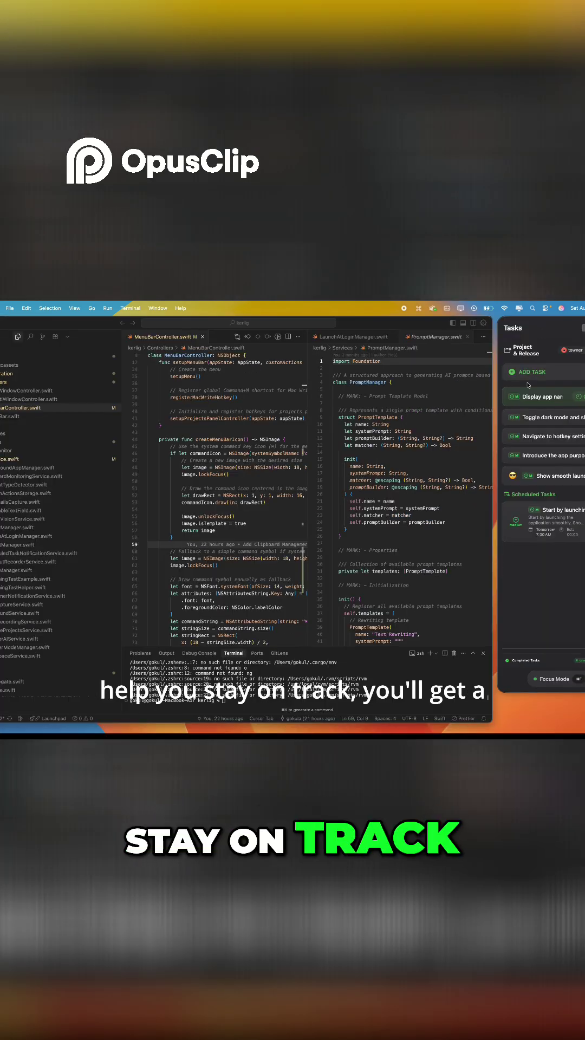
Expand the app-name, launch-animation and 'Introduce the app purpose' task cards in turn
{"action": "left_click", "coordinate": [528, 398]}
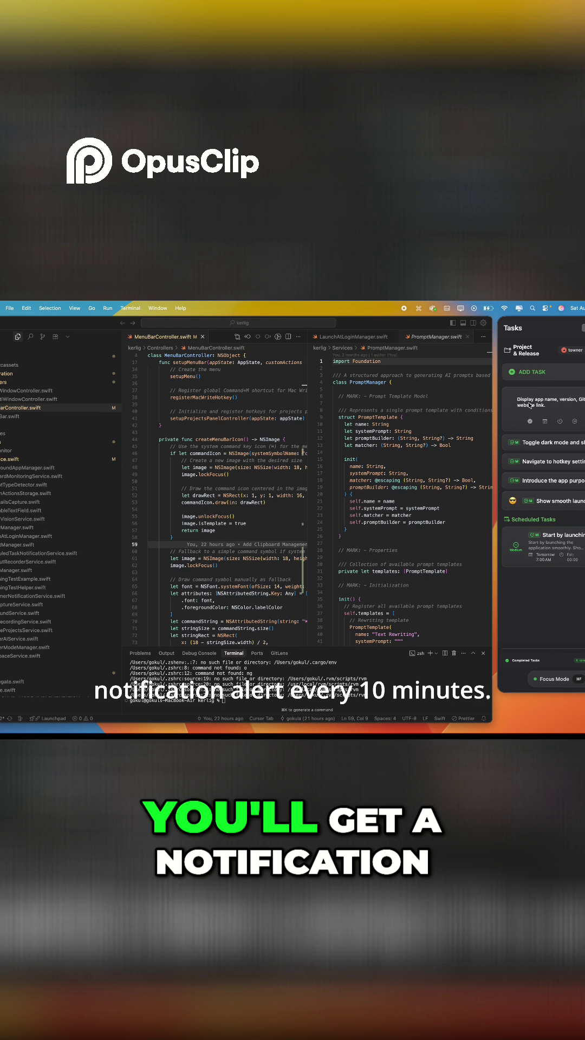
{"action": "left_click", "coordinate": [550, 463]}
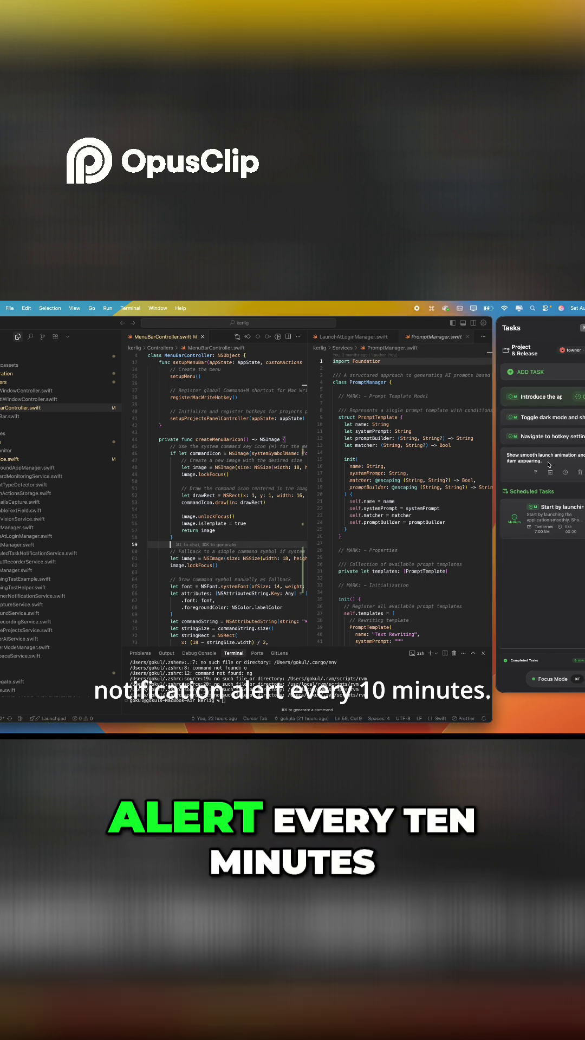
{"action": "left_click", "coordinate": [526, 401]}
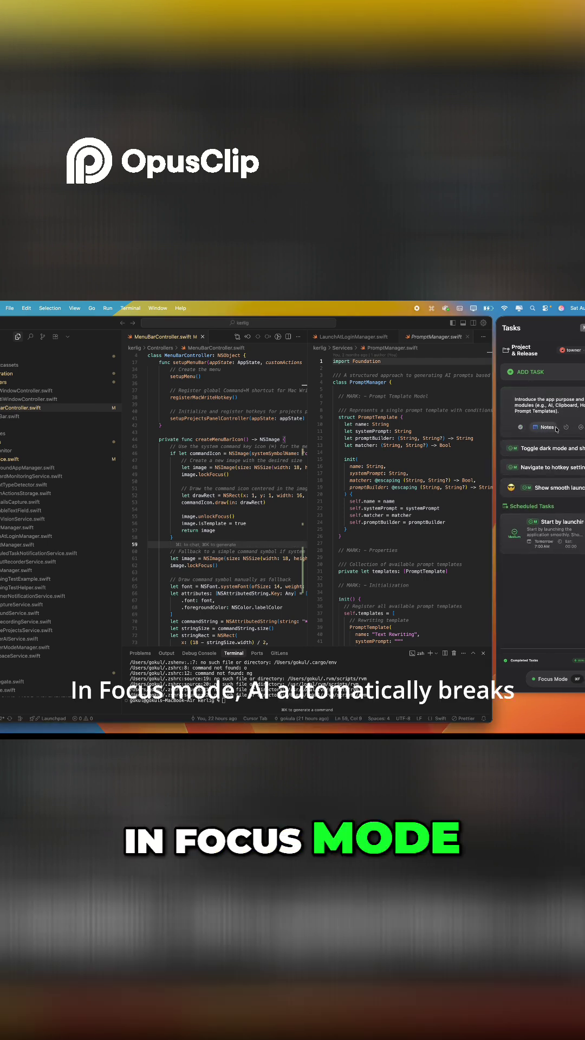
Mark 'Introduce the app purpose' as Done to trigger the confetti celebration
{"action": "left_click", "coordinate": [527, 427]}
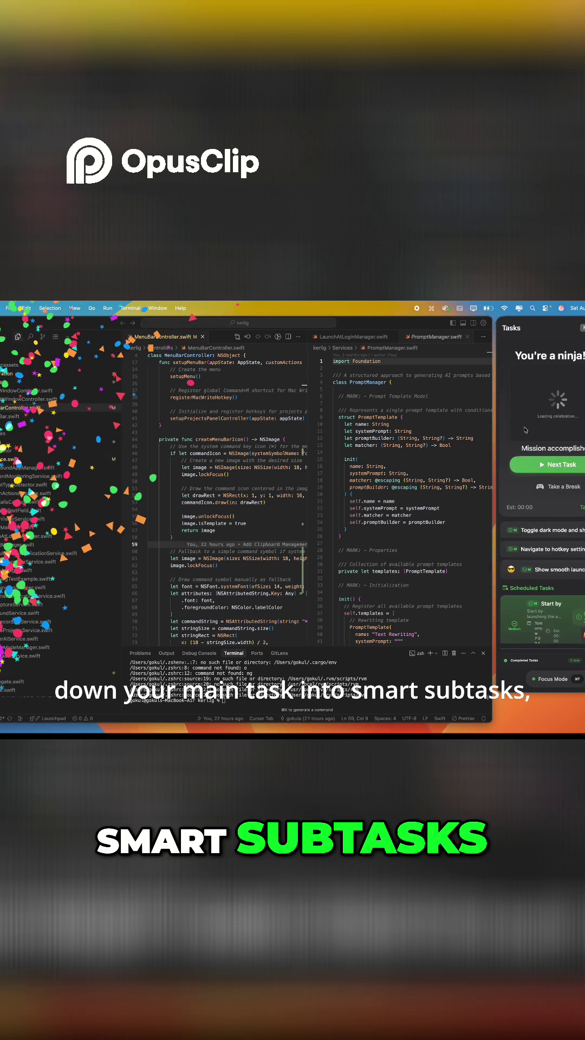